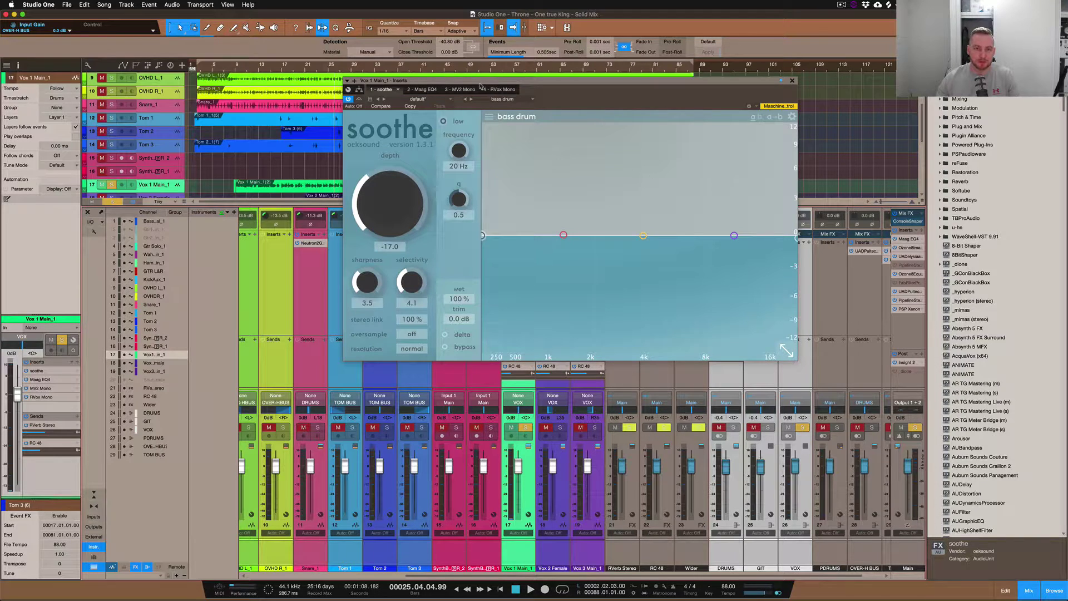
Step: Load soothe's Vocal Wide Rescue preset (depth 3.0, sharpness 3.6, selectivity 3.0)
click(470, 99)
click(466, 100)
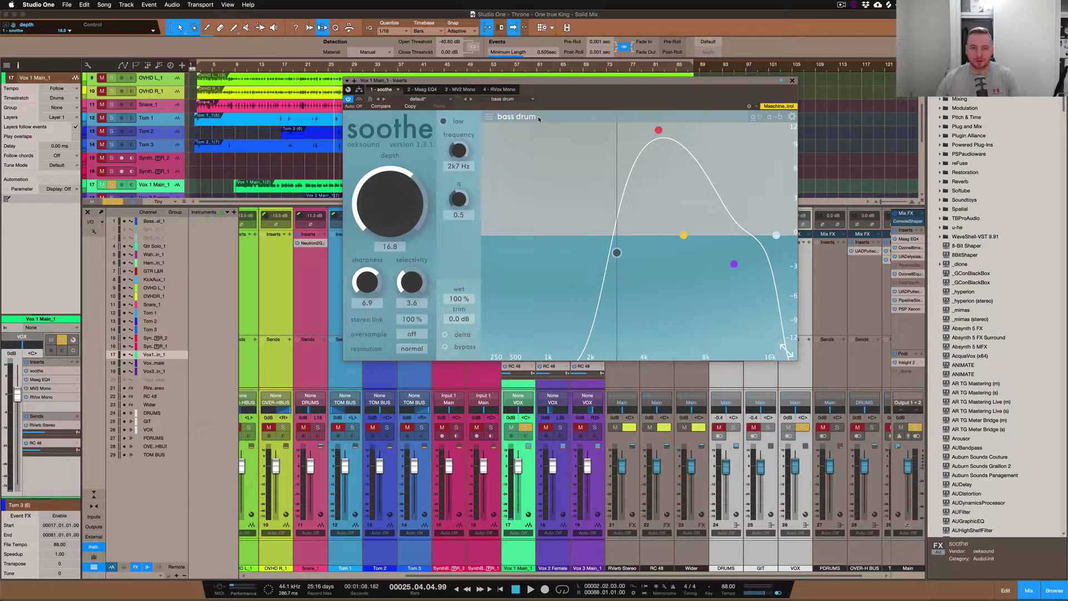
click(516, 100)
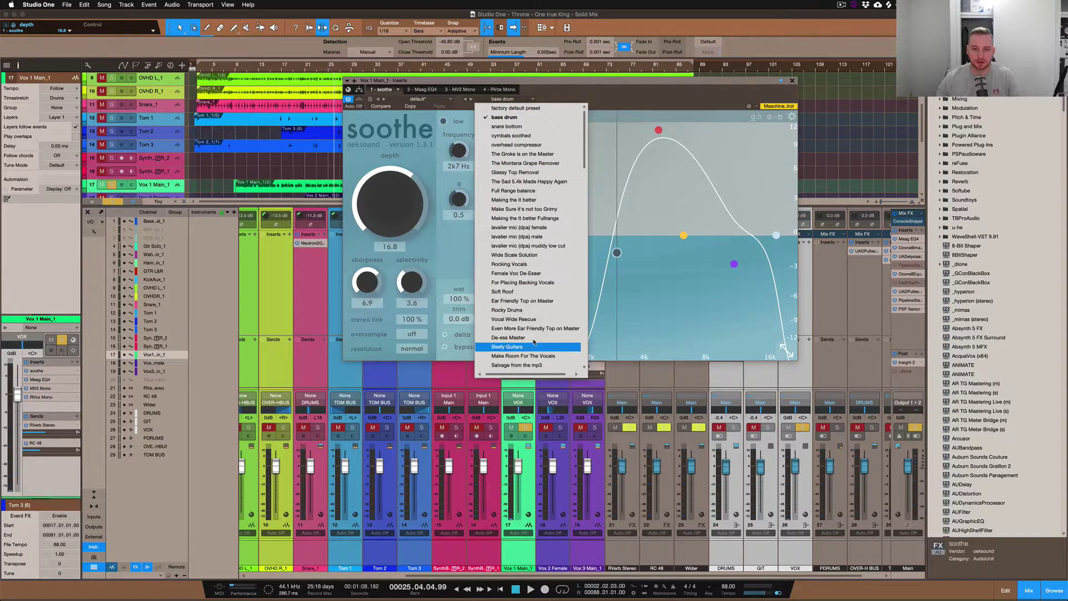
scroll(537, 248, down, 5)
scroll(537, 249, up, 5)
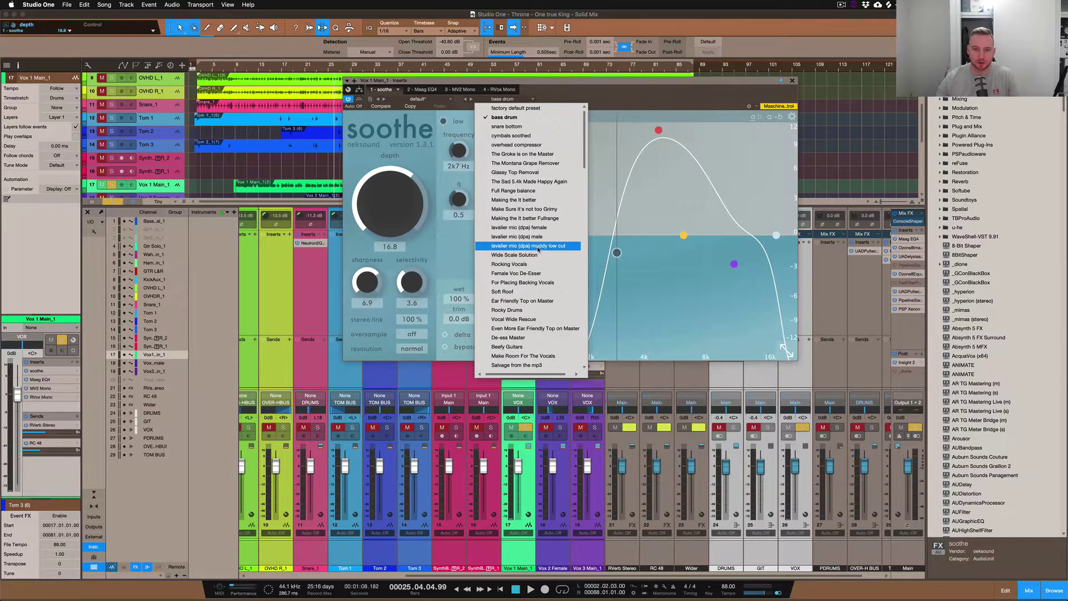
scroll(537, 248, down, 10)
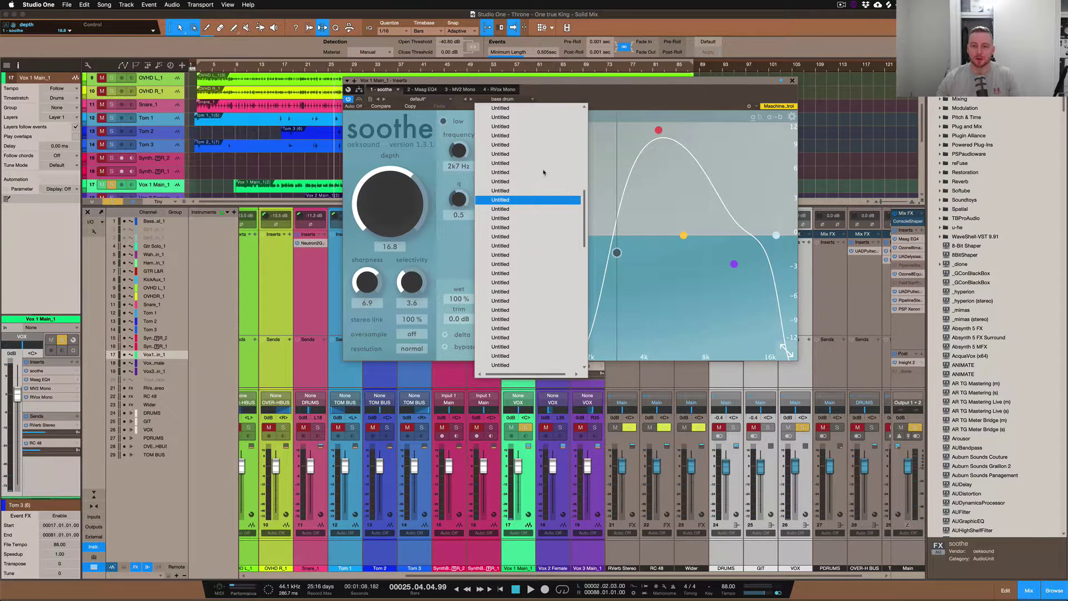
click(625, 106)
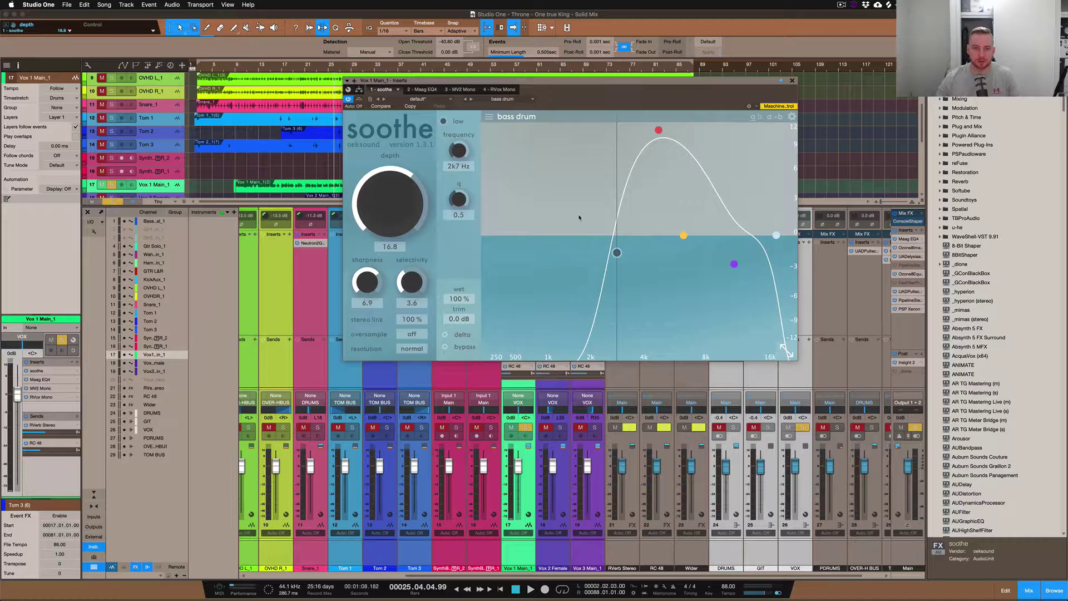
click(528, 100)
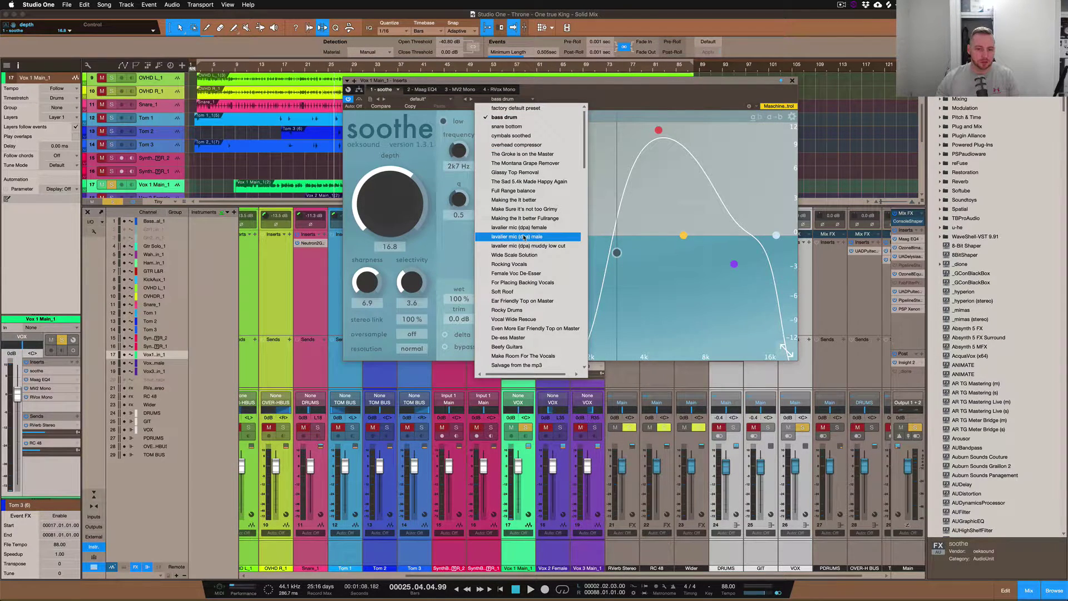
click(515, 320)
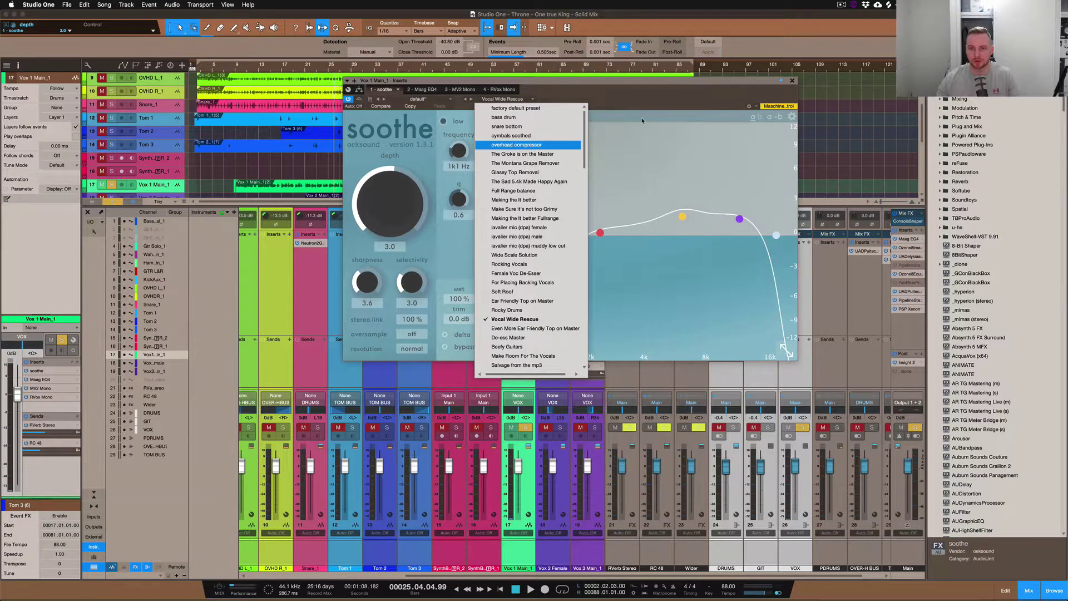
click(630, 84)
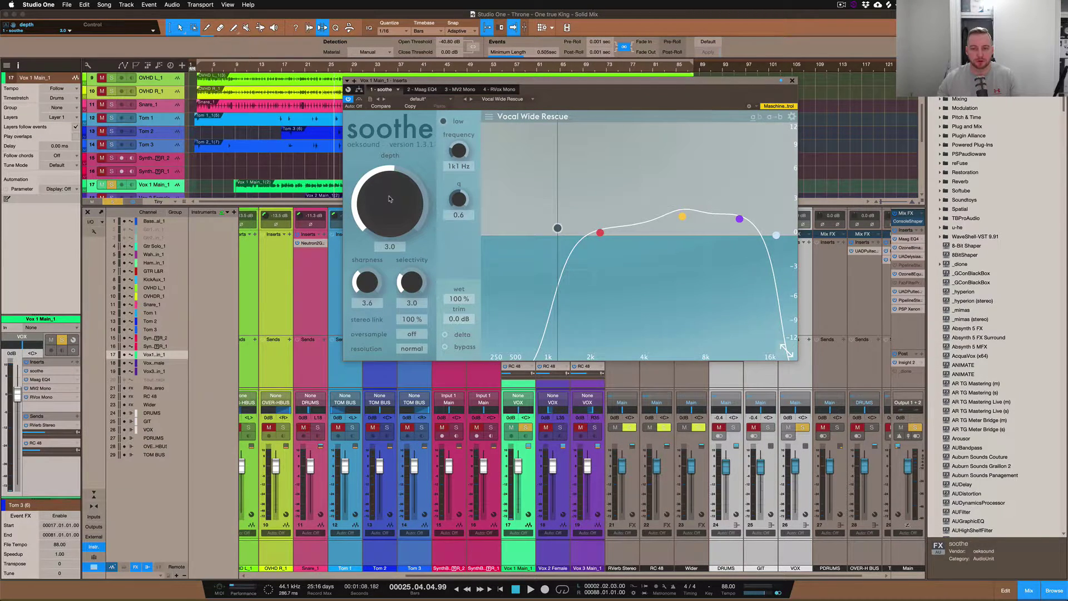
Step: Lower soothe's depth knob to -28.1
mouse_move(389, 200)
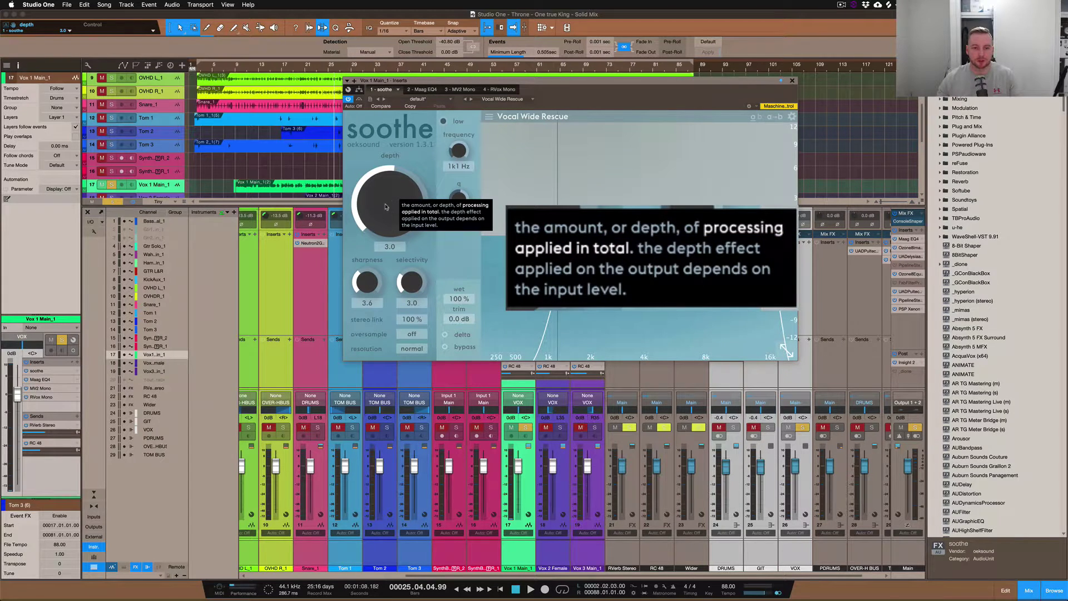
drag(388, 206, 386, 224)
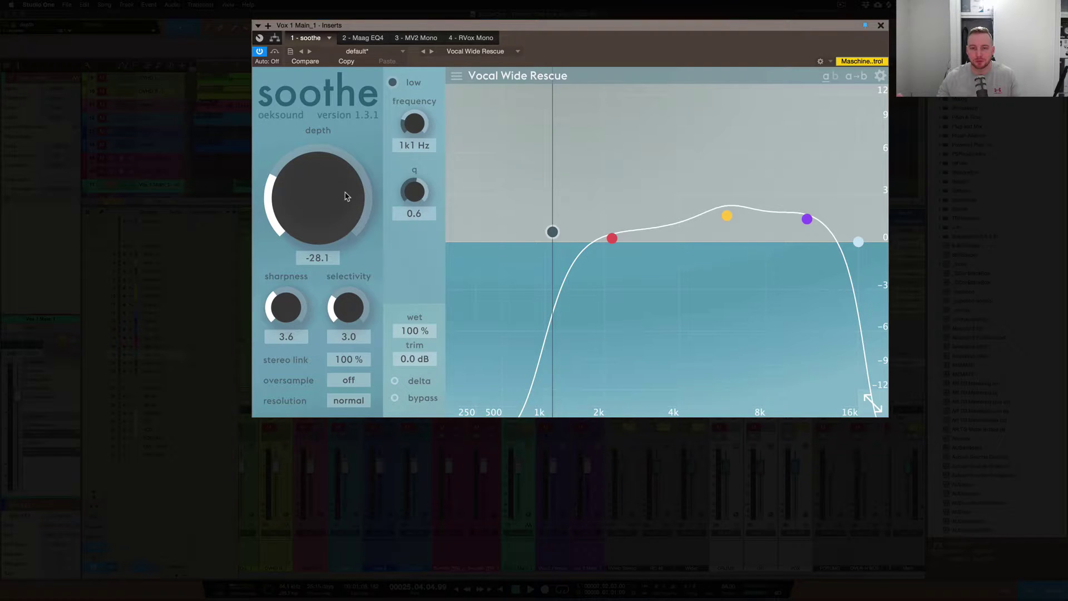
Step: Set soothe's depth to -18.3 and sharpness from 3.6 to 4.8
scroll(345, 196, up, 8)
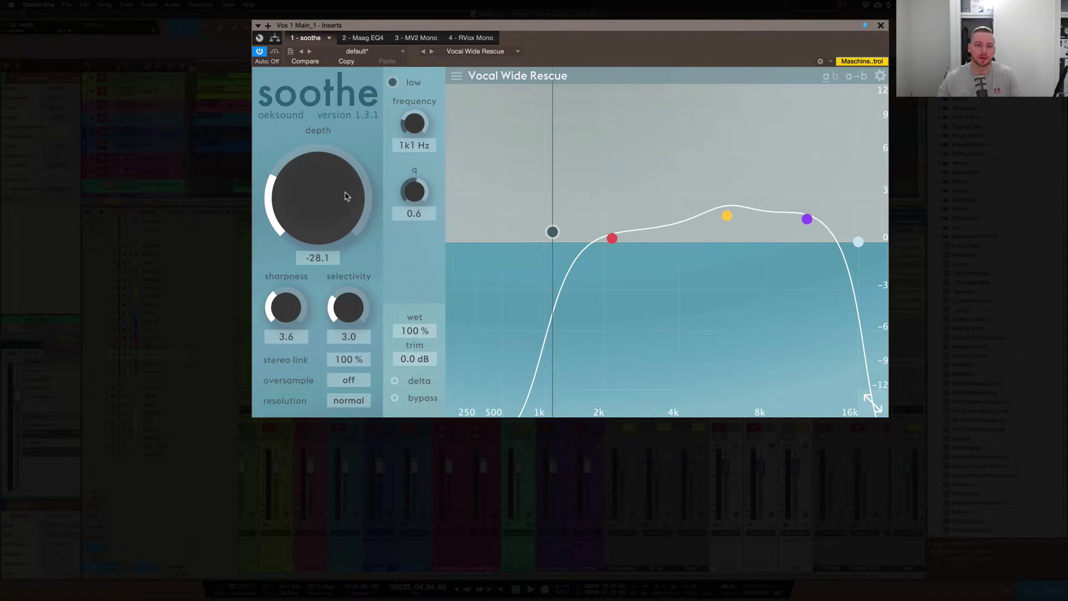
scroll(340, 191, up, 3)
drag(281, 310, 283, 293)
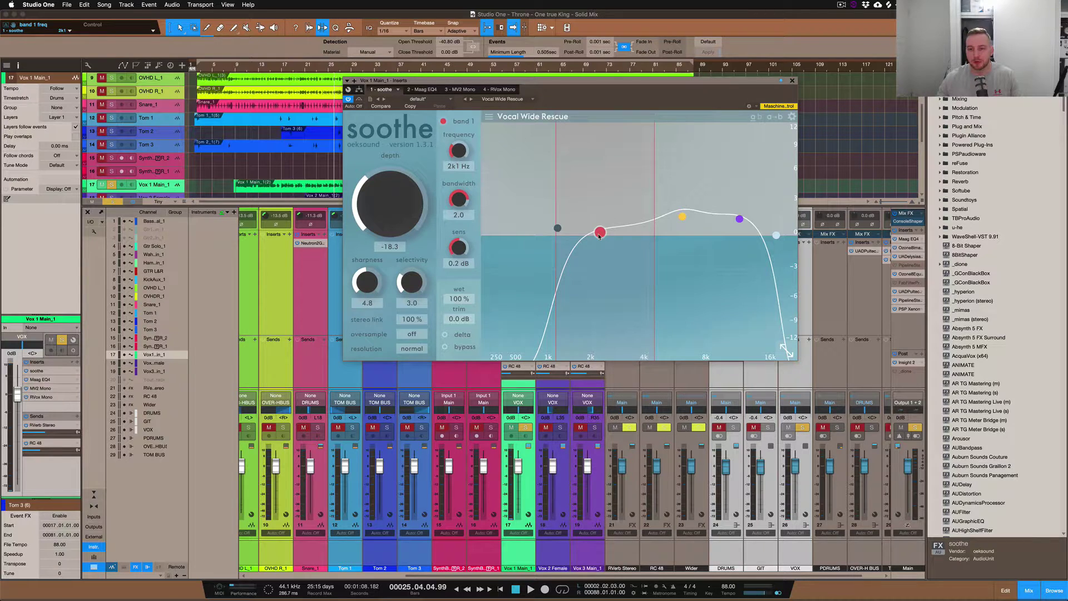
Step: Move the low cut to 20 Hz, band 1 near 1k6 Hz, and band 2 to 7k0 Hz at 3.5 dB
drag(557, 228, 535, 232)
drag(599, 233, 602, 153)
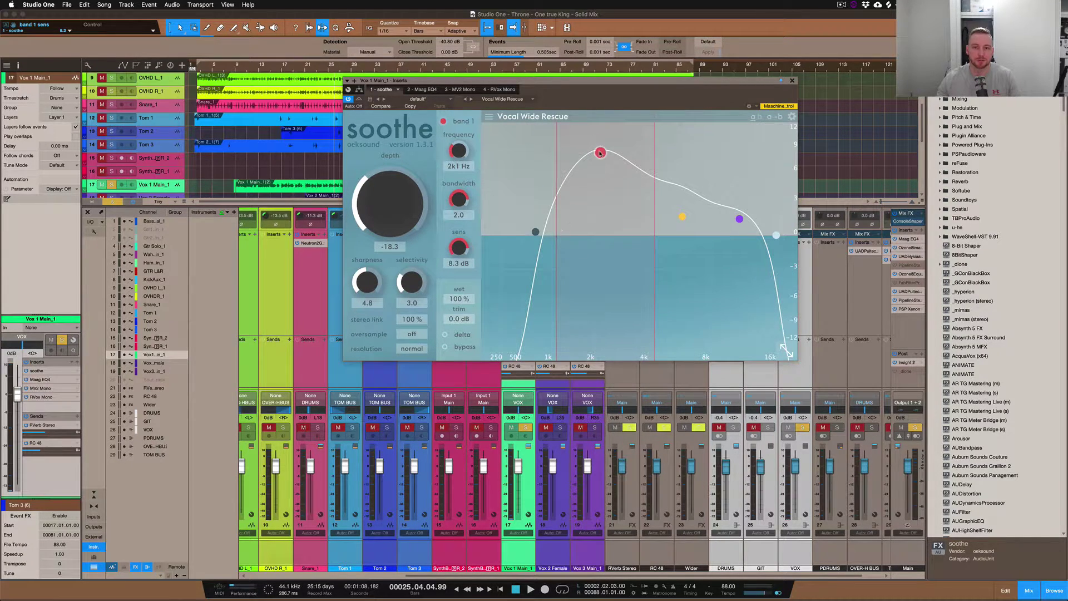
drag(601, 155, 582, 212)
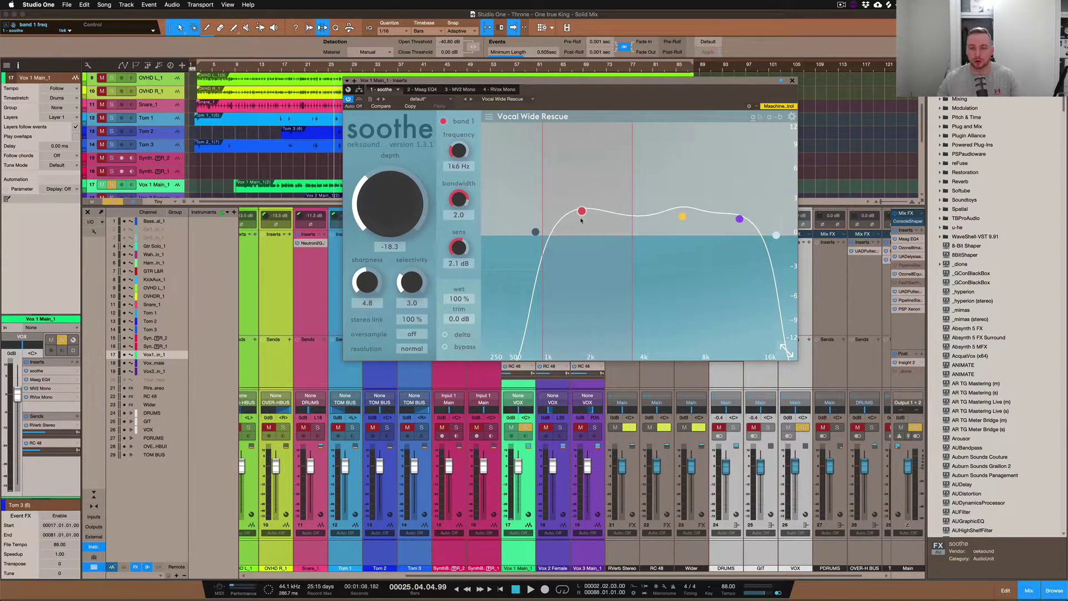
drag(686, 219, 699, 197)
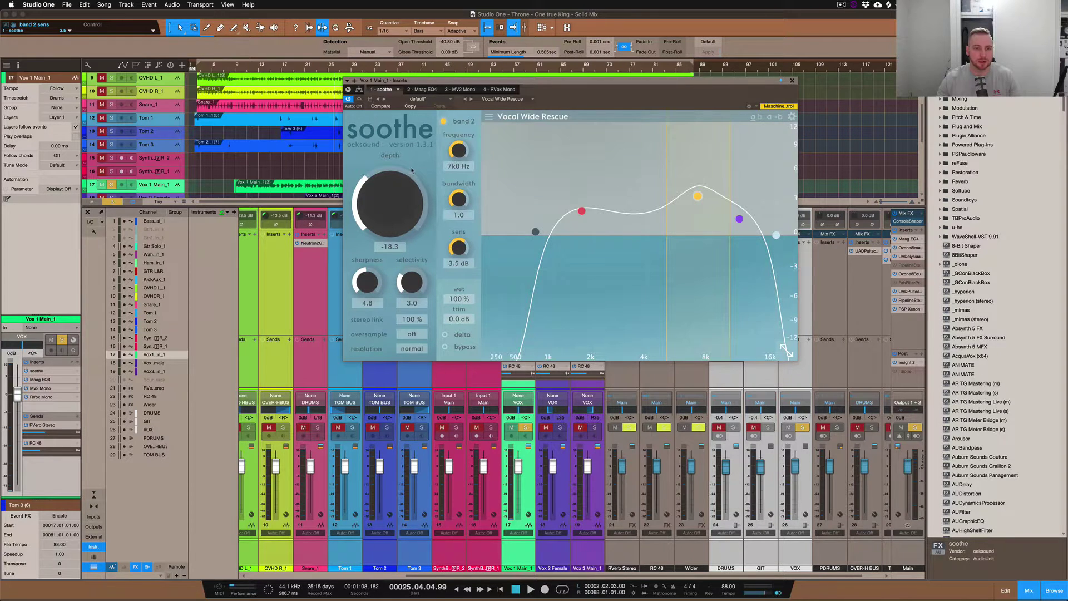
Step: During playback, set selectivity to 3.3 and band 1 sensitivity to 1.7 dB
key(space)
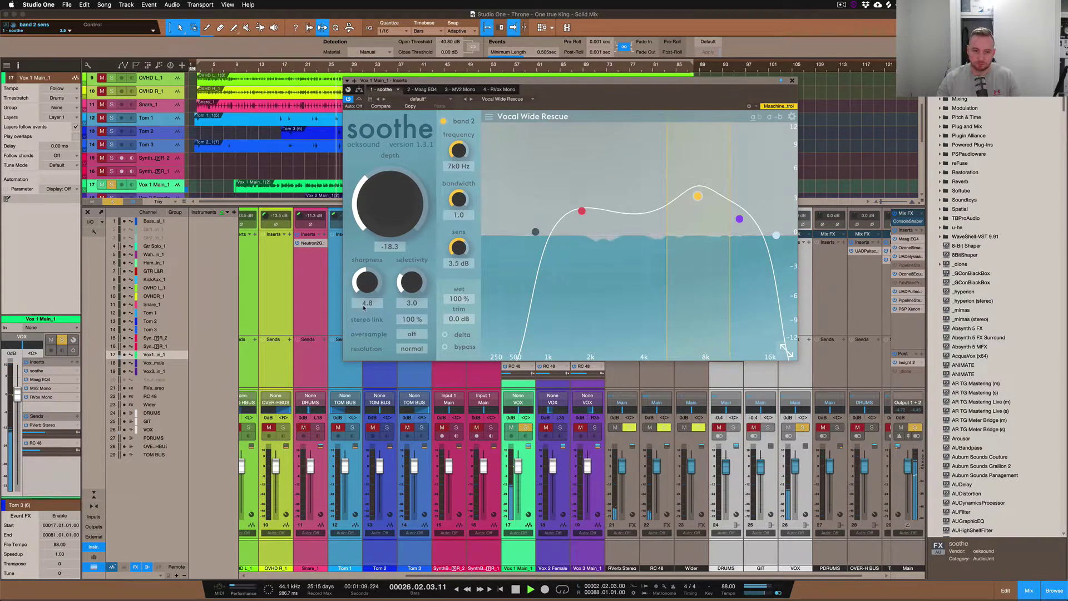
drag(411, 284, 412, 280)
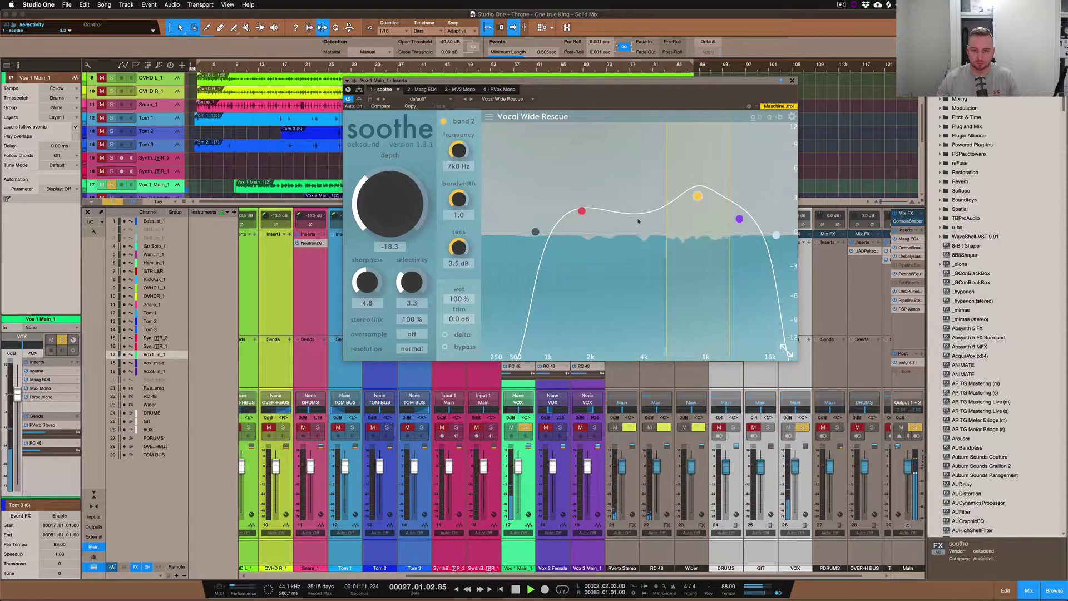
drag(585, 213, 580, 218)
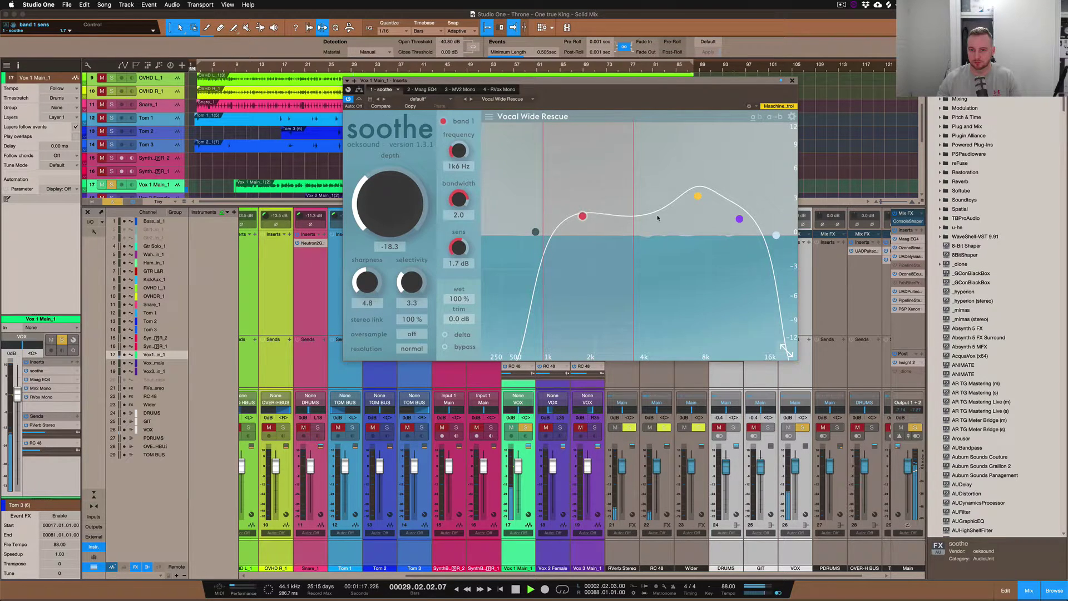
key(space)
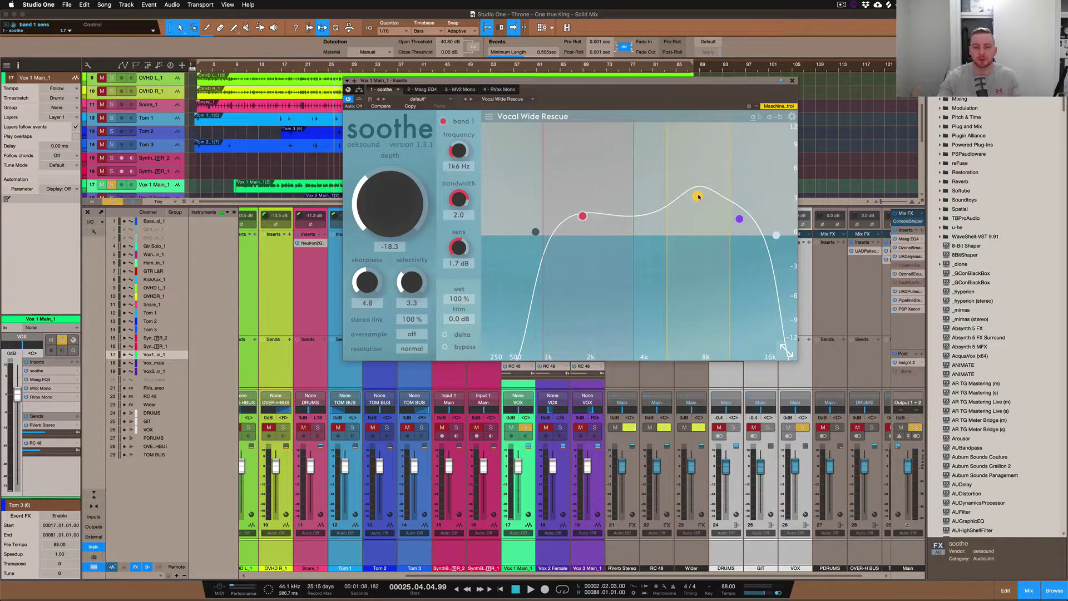
Step: Unsolo Vox 1 Main_1 and play the full mix twice to audition soothe
click(525, 427)
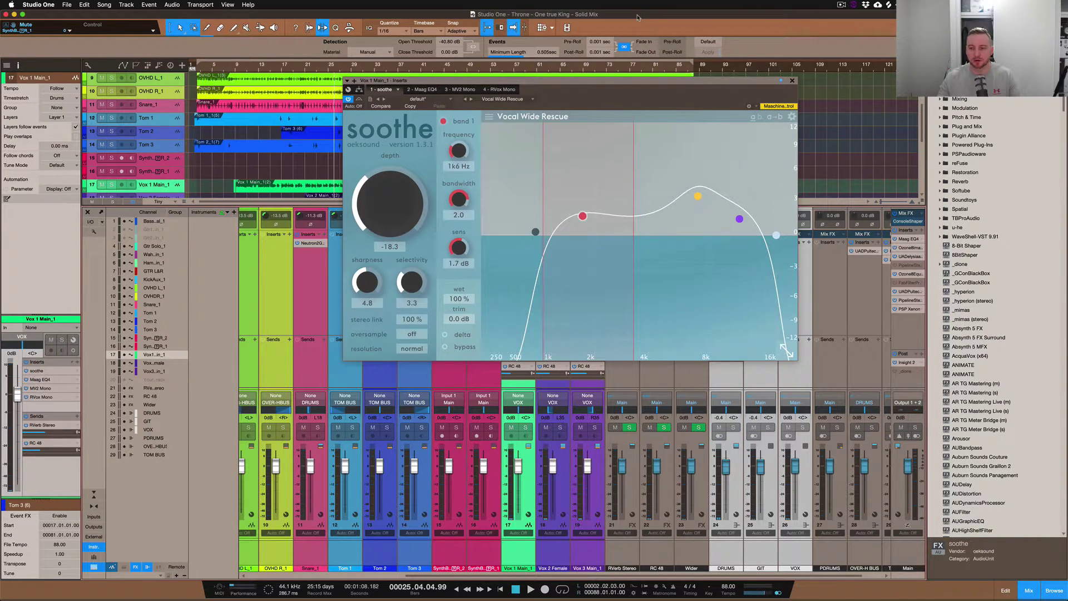
key(space)
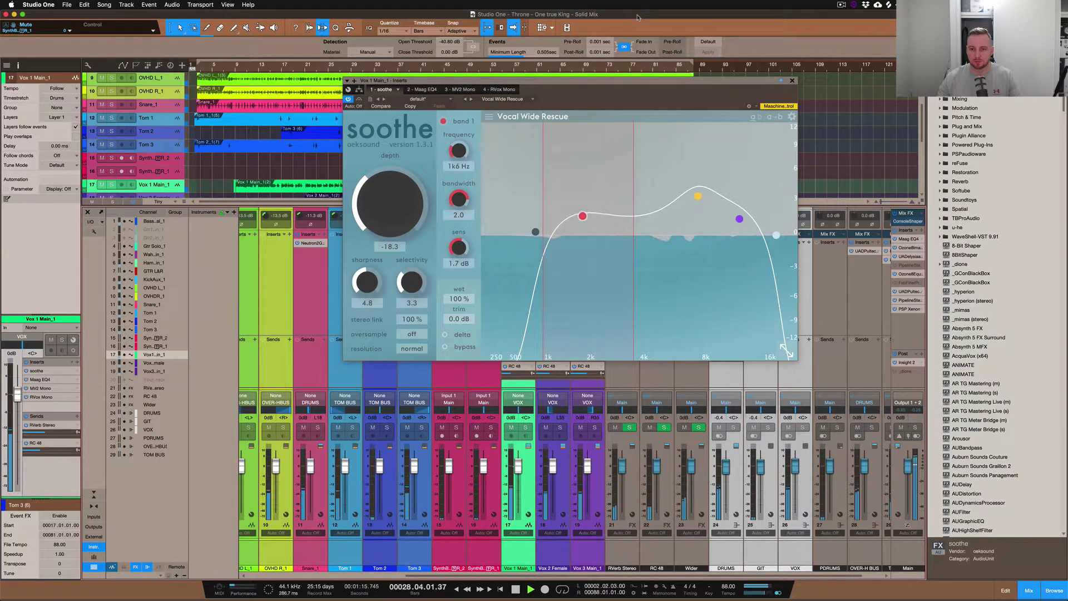
key(space)
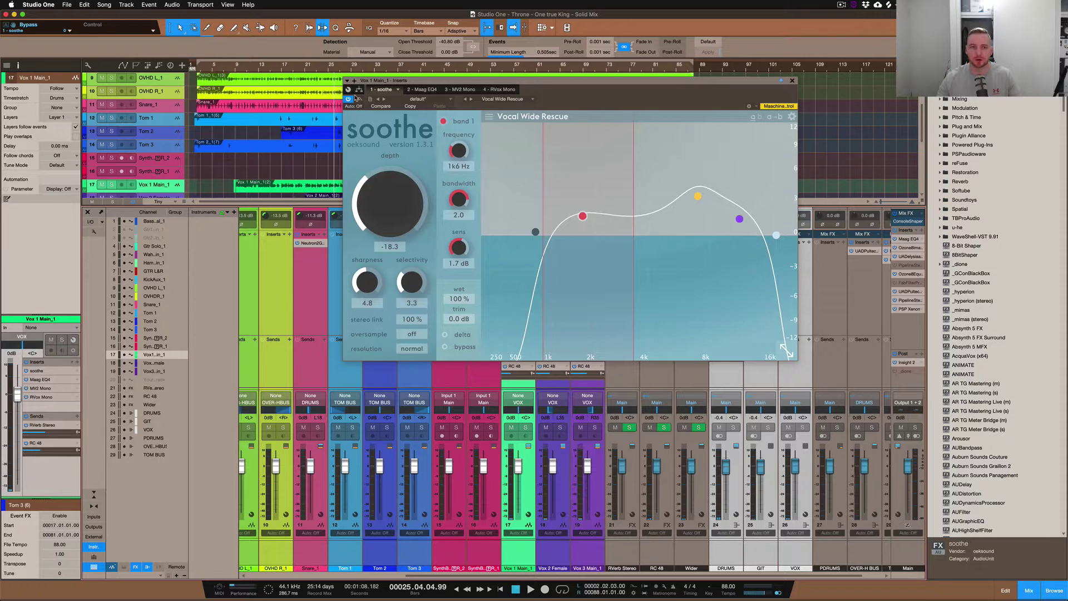
key(space)
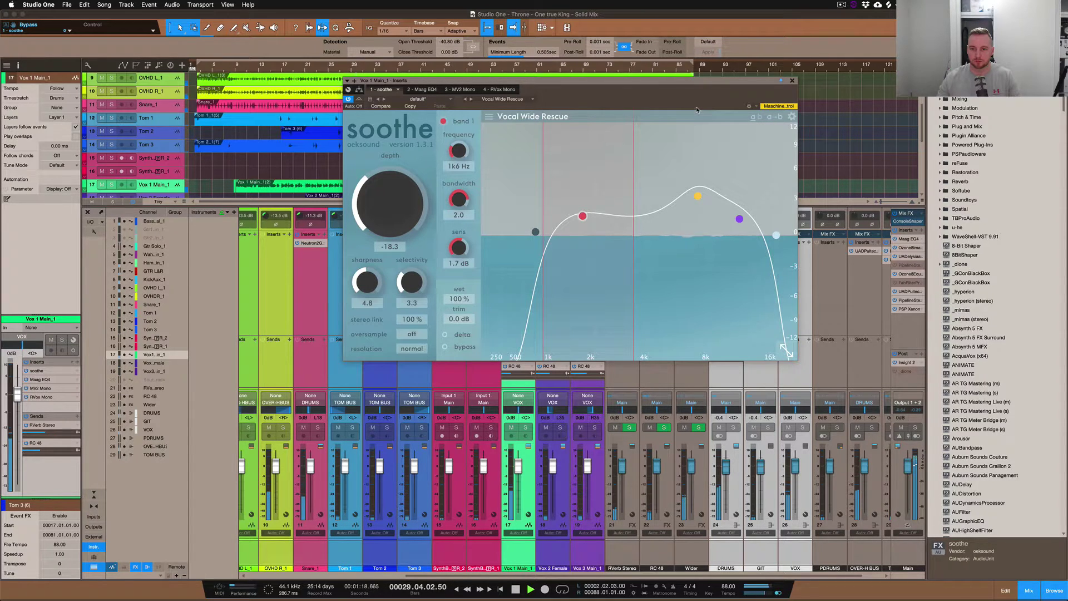
key(space)
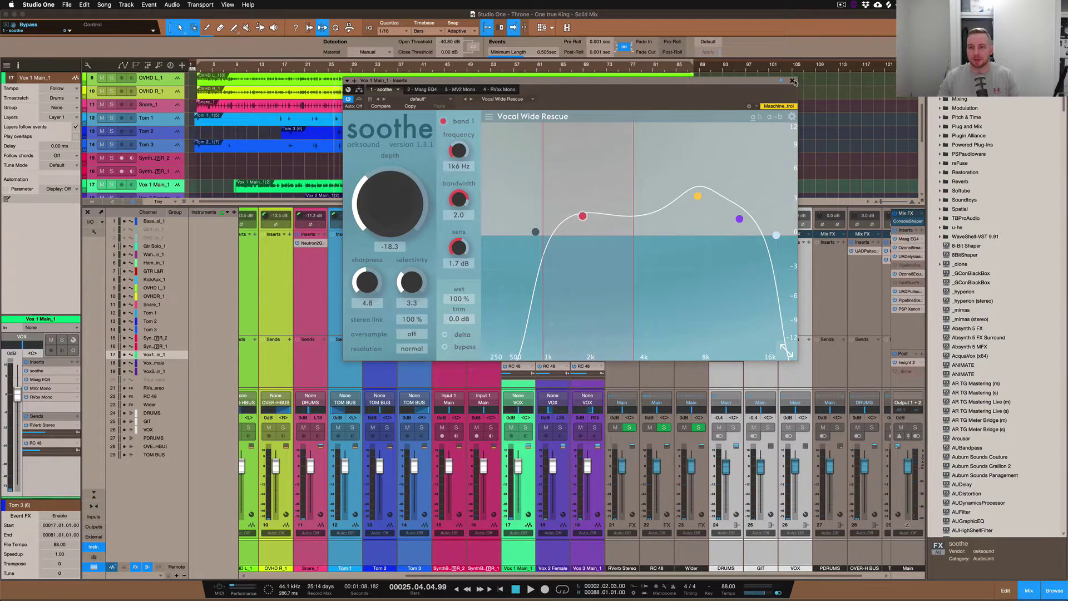
Step: Close soothe, then open and close the Maag EQ4, MV2 Mono and RVox Mono inserts in turn
click(792, 81)
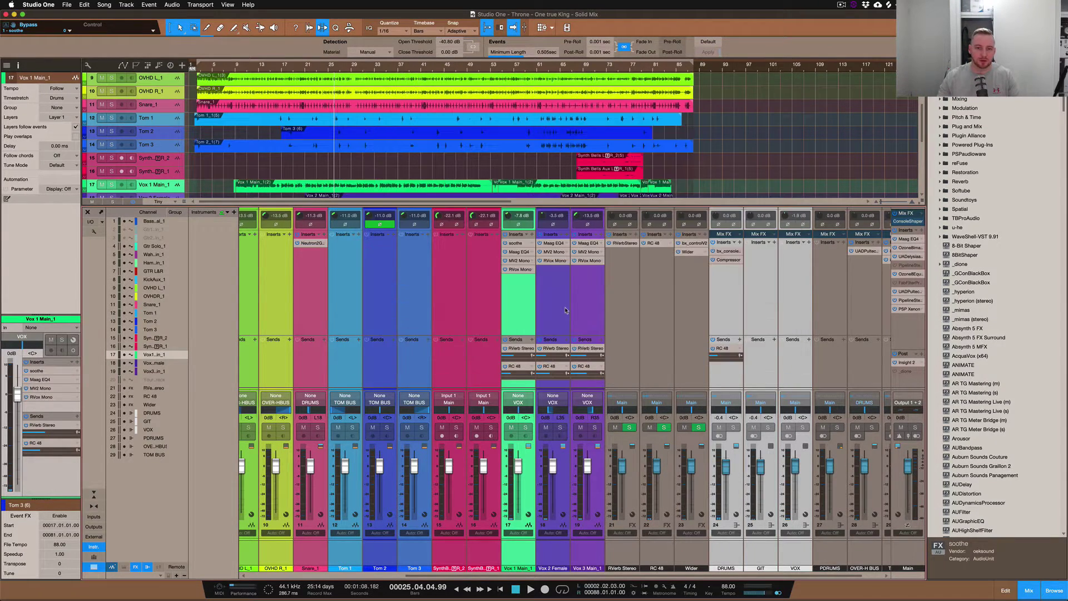
click(518, 252)
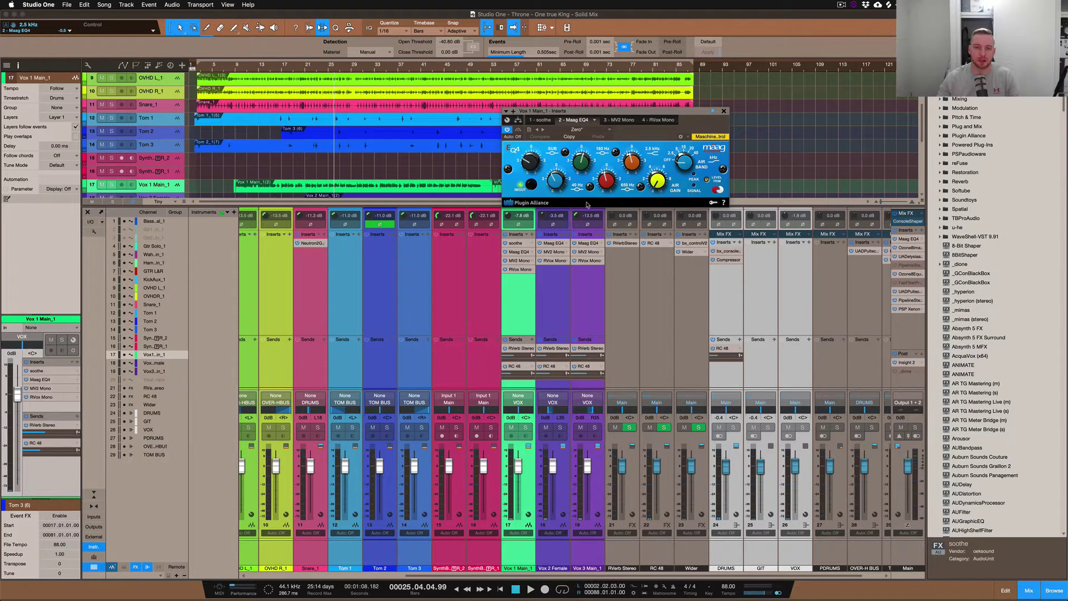
click(518, 252)
click(521, 261)
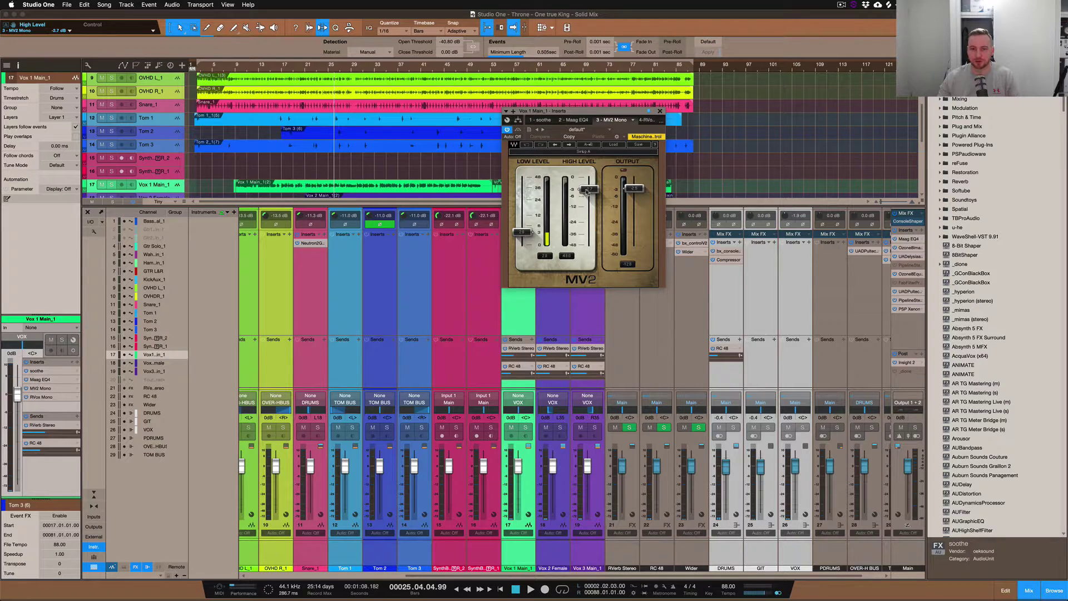
click(660, 111)
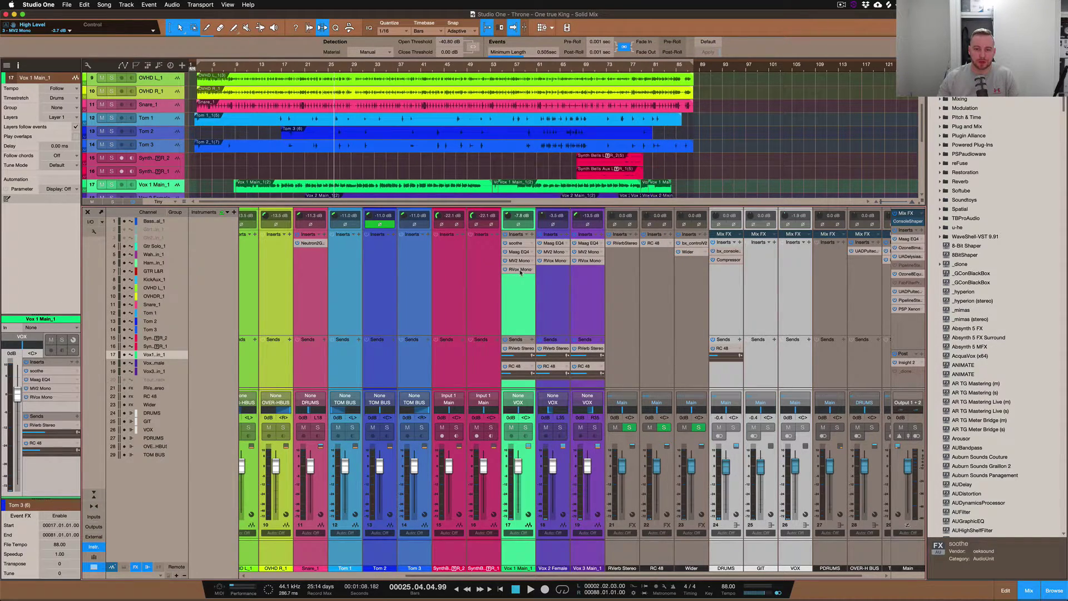
click(521, 269)
drag(379, 156, 539, 122)
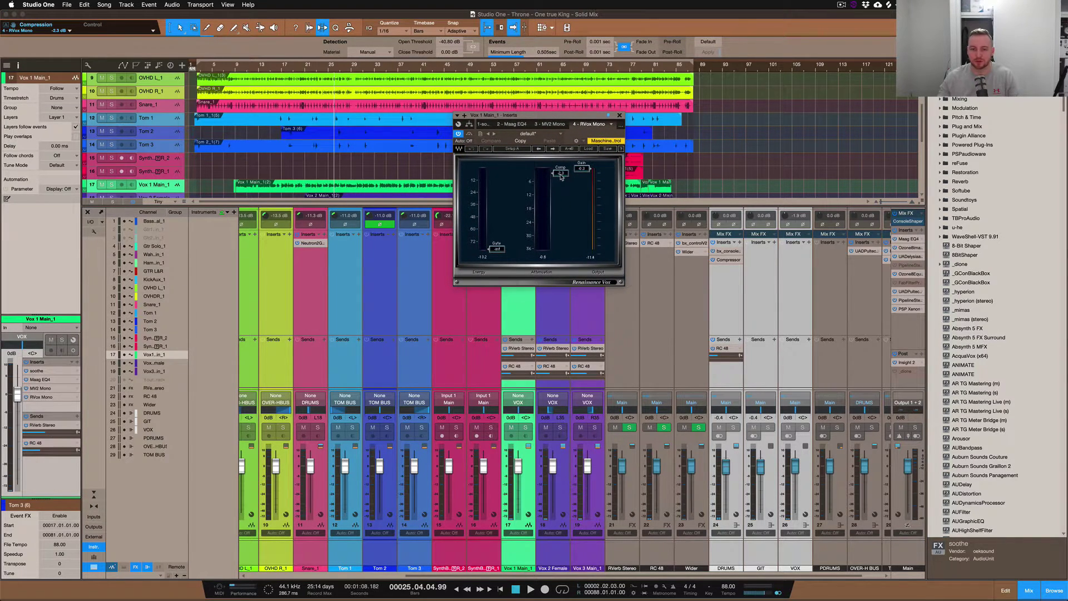
click(620, 116)
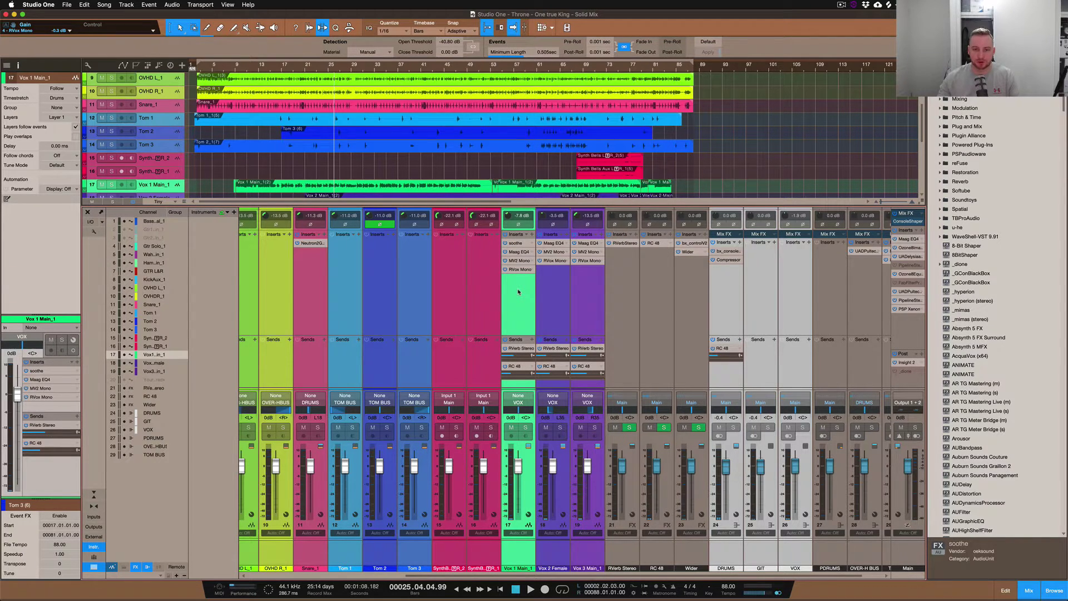
Step: Open the soothe plugin window from the Vox 1 Main_1 insert slot
click(516, 243)
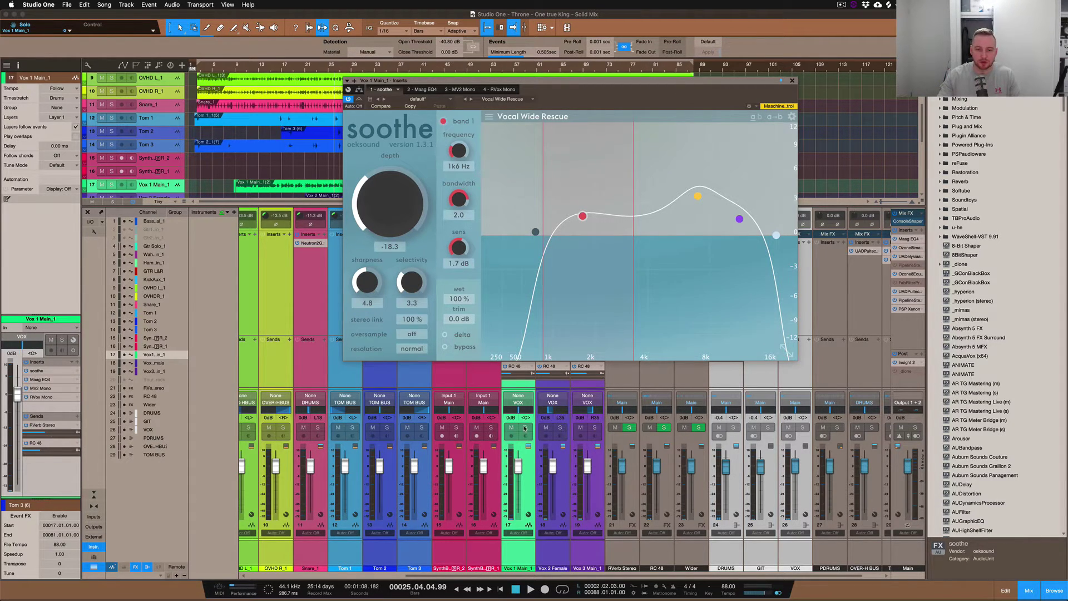
Step: Solo Vox 1 Main_1 and switch soothe to delta listening
key(s)
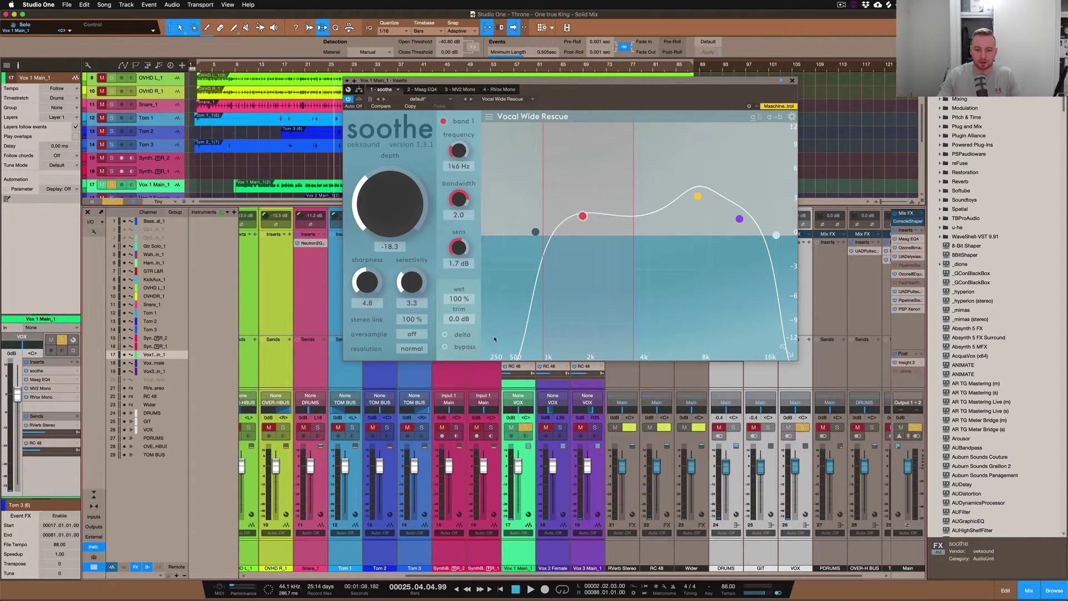
click(445, 334)
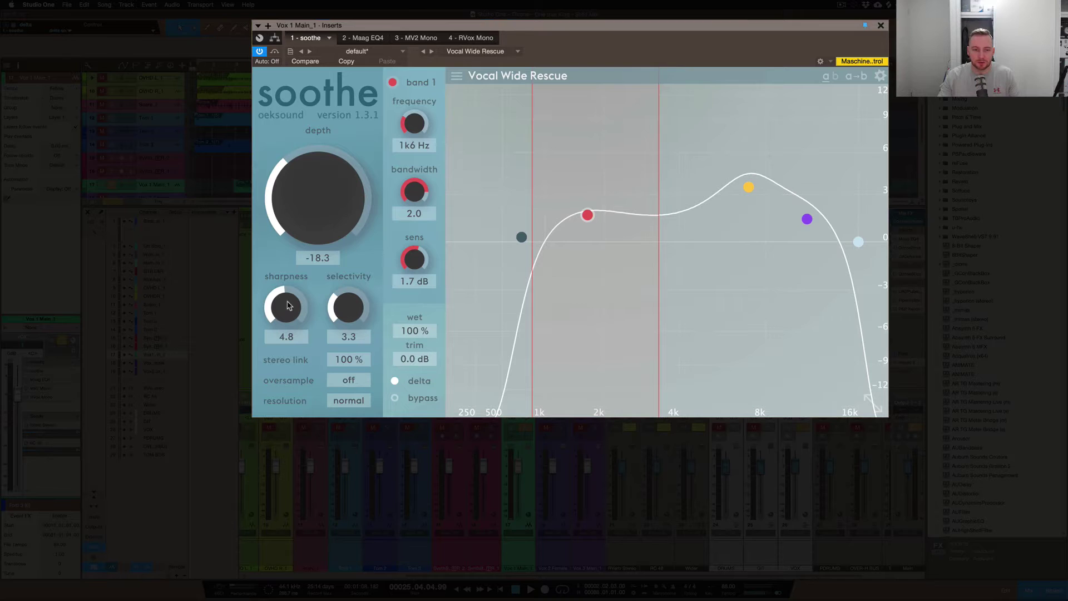
mouse_move(282, 309)
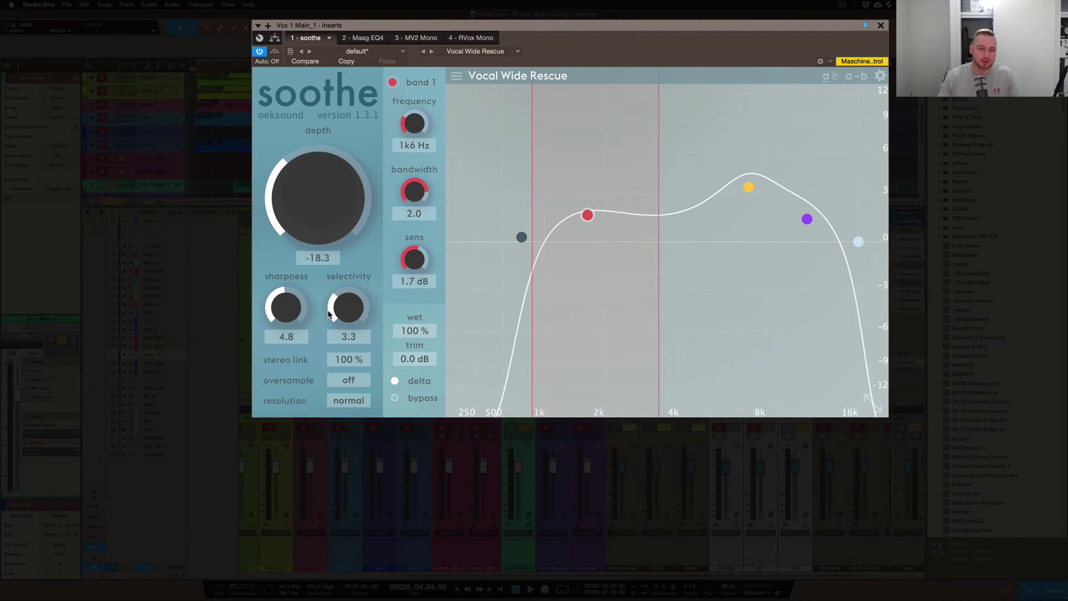
Step: Push selectivity and sharpness higher, stop playback, then settle on sharpness 4.8 and selectivity 5.0
drag(349, 318, 285, 215)
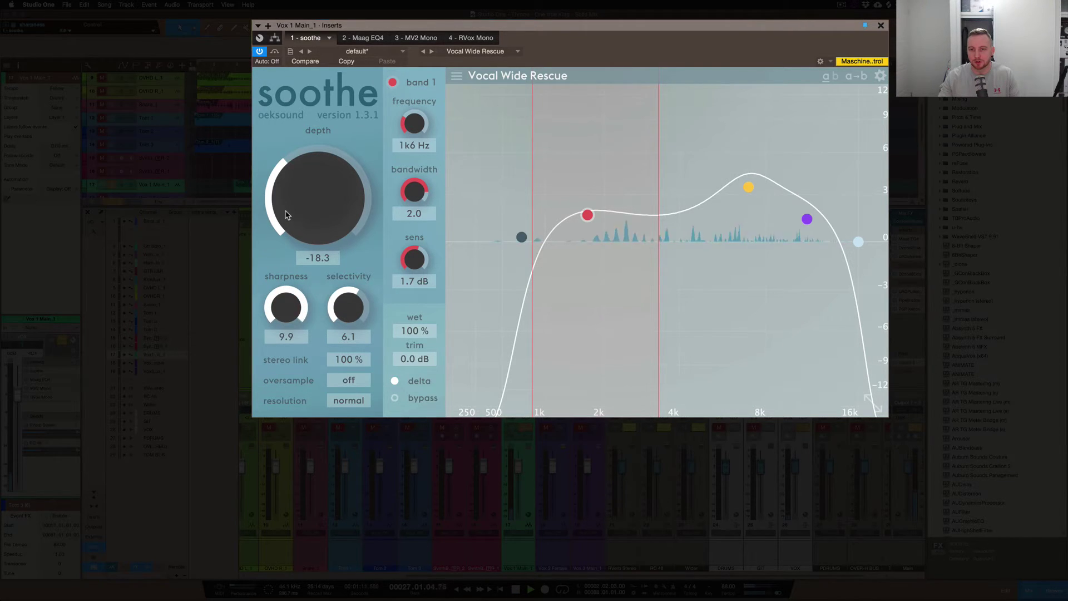
key(space)
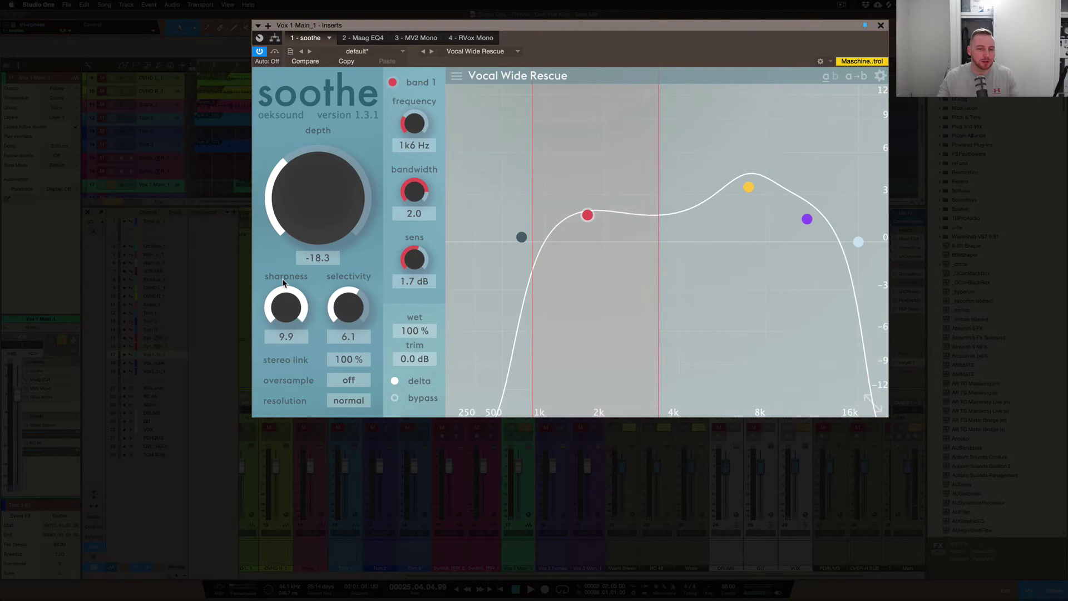
mouse_move(283, 284)
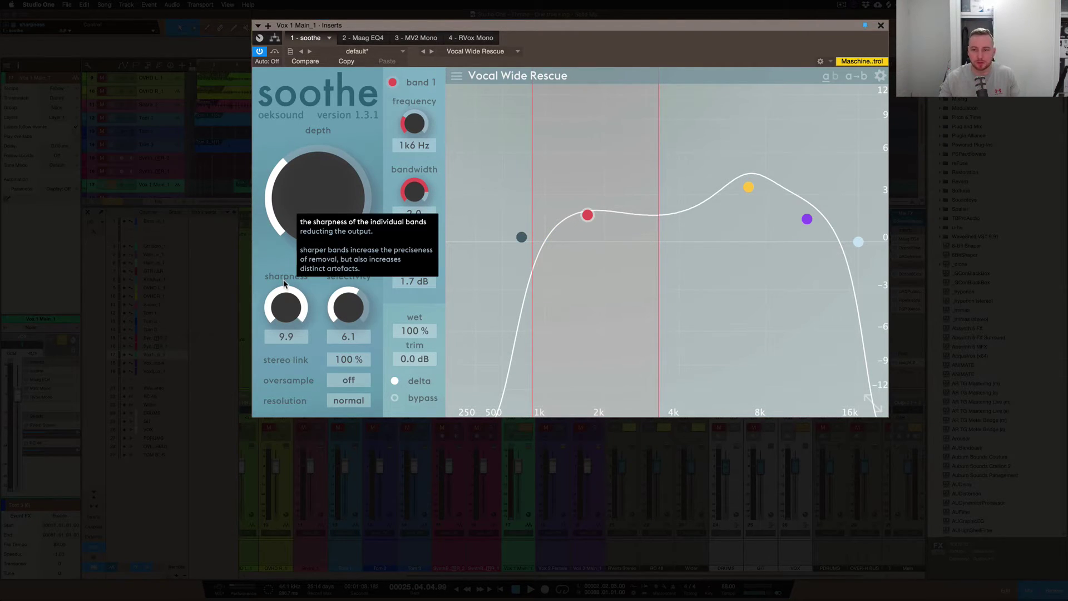
drag(294, 312, 292, 382)
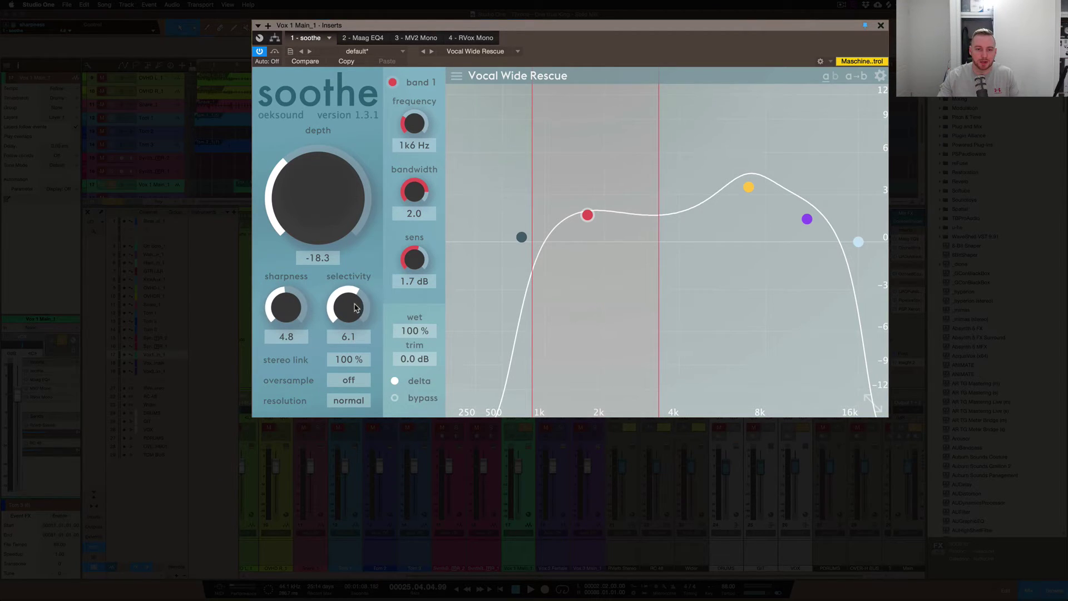
mouse_move(350, 304)
mouse_down()
mouse_move(351, 334)
mouse_move(347, 310)
mouse_up()
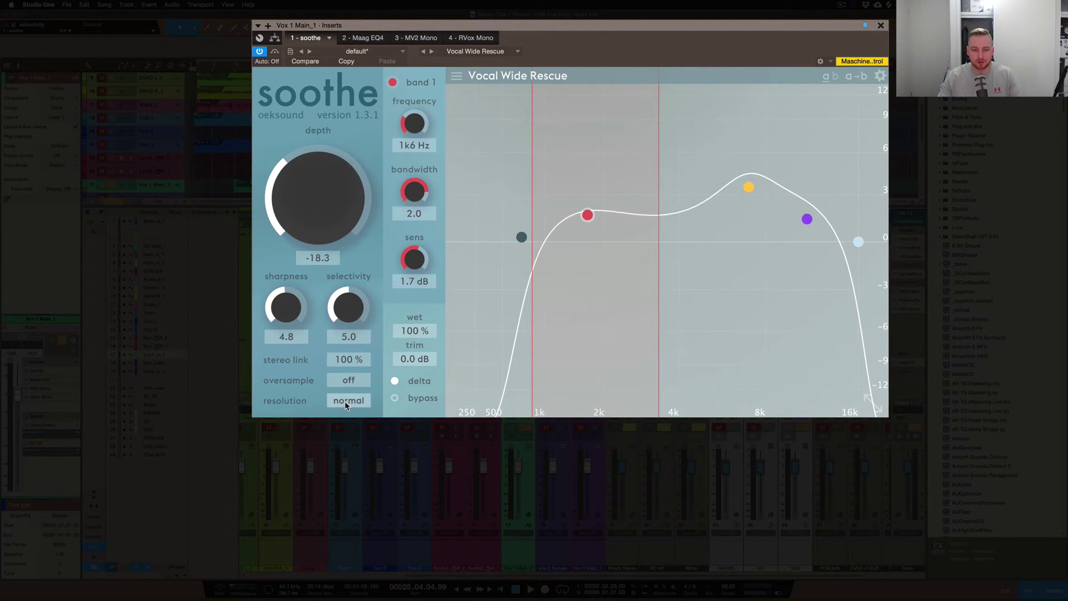
click(347, 405)
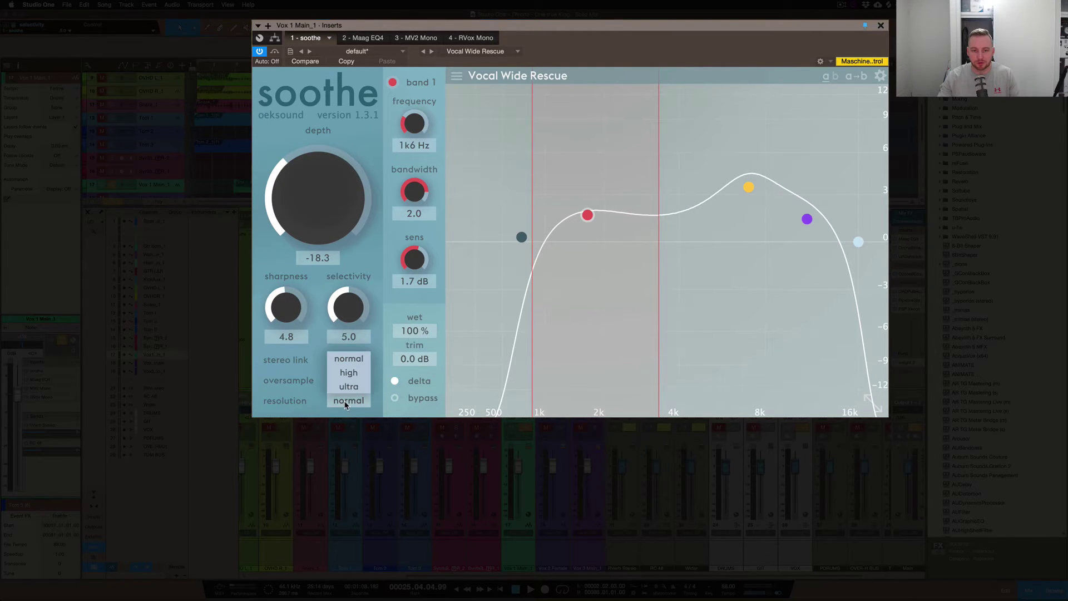
click(300, 384)
click(349, 380)
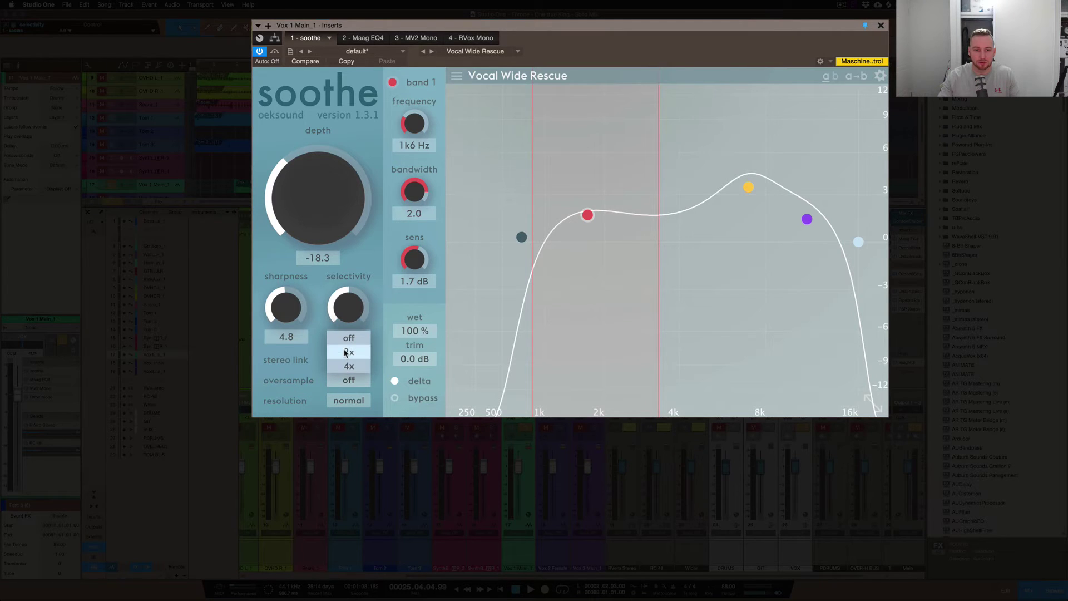
click(349, 379)
click(349, 401)
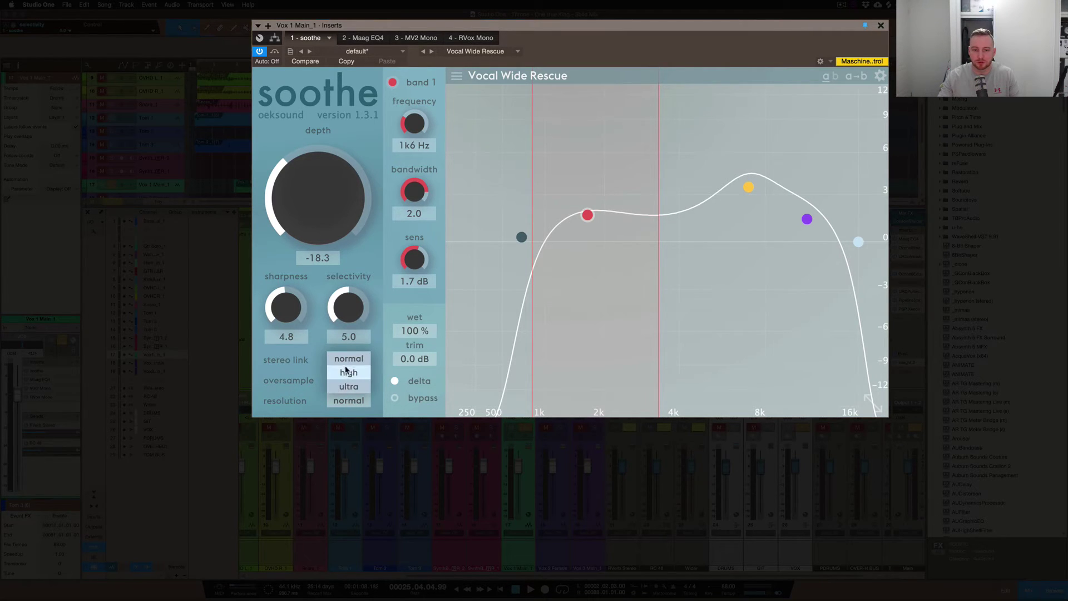
click(296, 398)
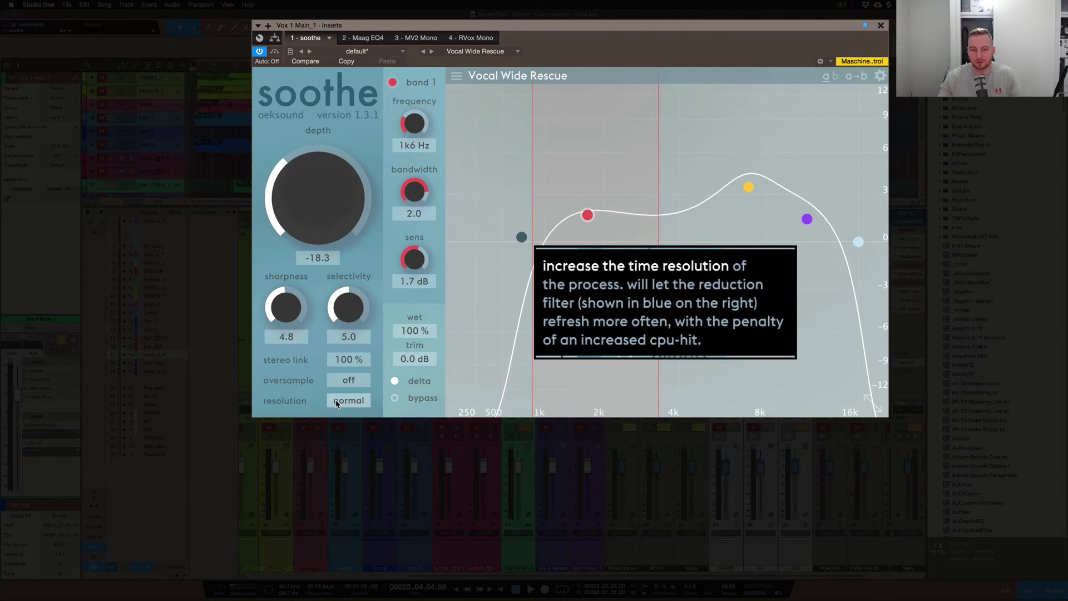
mouse_move(336, 403)
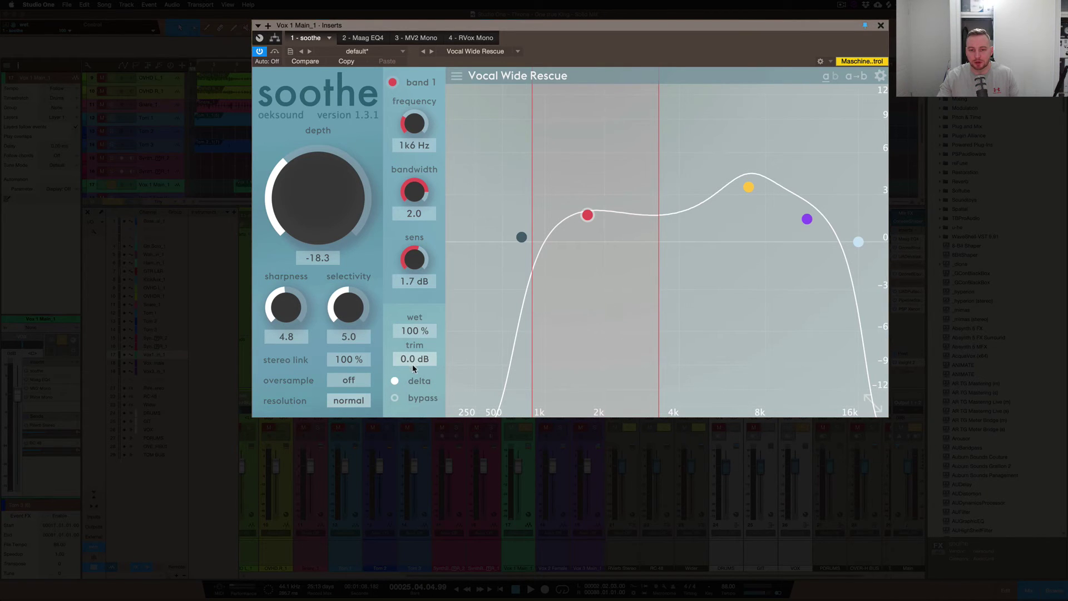
Step: Bypass soothe to hear the untreated vocal, then re-enable it for comparison
click(394, 398)
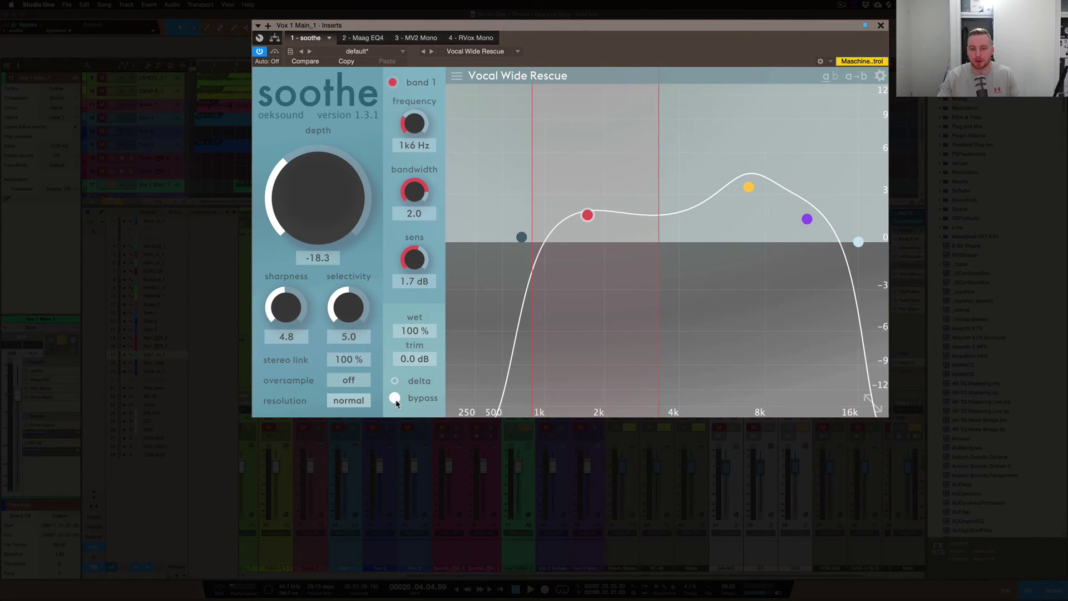
click(396, 399)
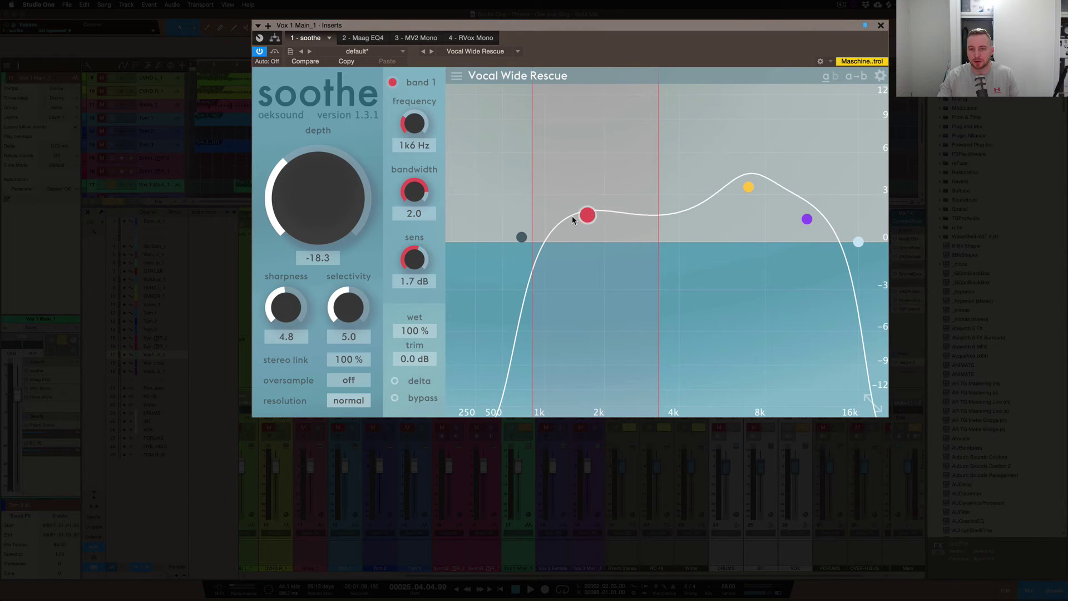